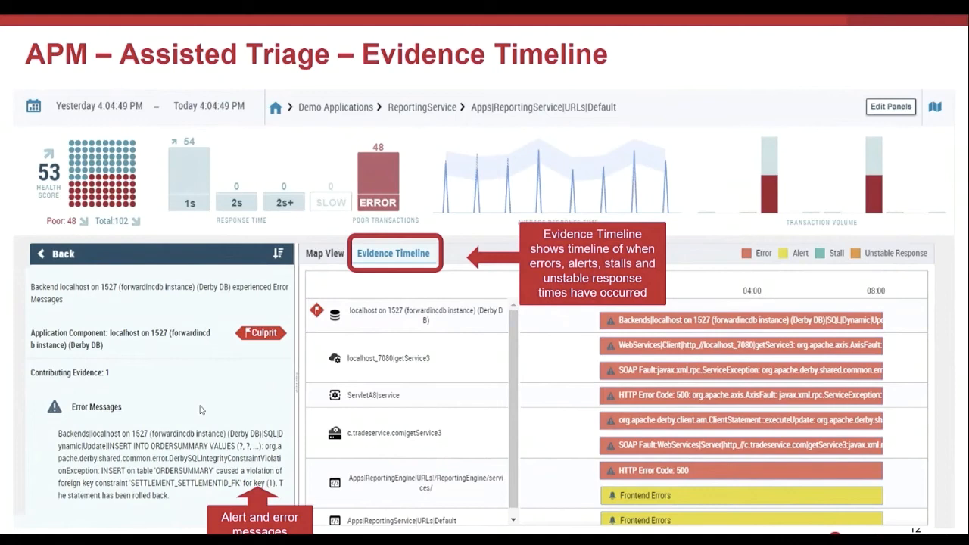
Advance the slideshow to the Performance Time Comparison slide
key("Page_Down")
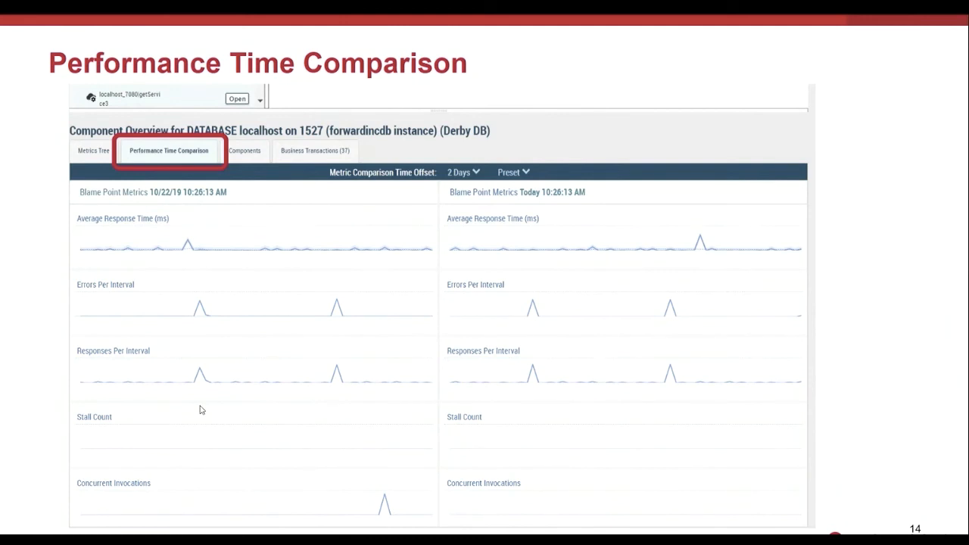
Advance the slideshow to the Attributes Components slide for the Derby database component
key("Right")
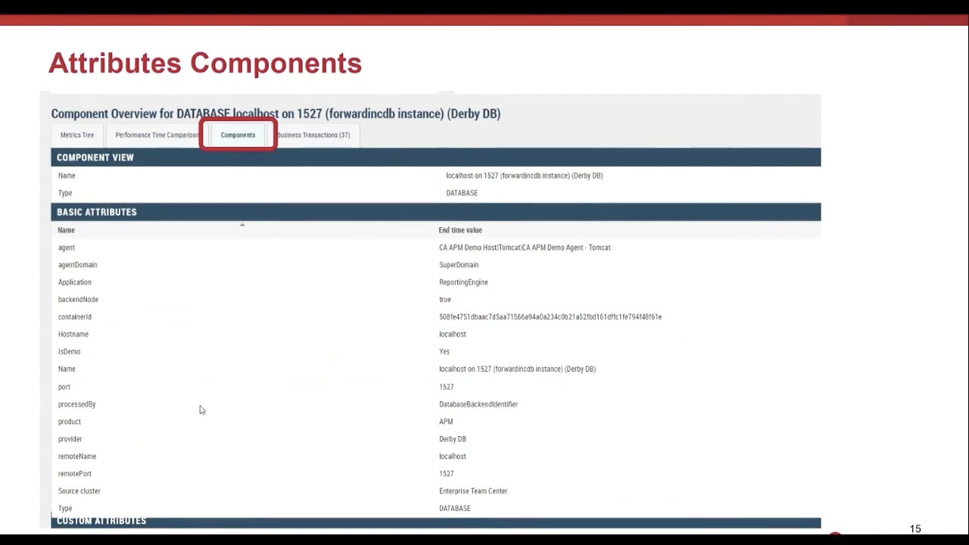
Reach the Business Transactions slide, step back to Attributes Components briefly, then return to Business Transactions
key("Right")
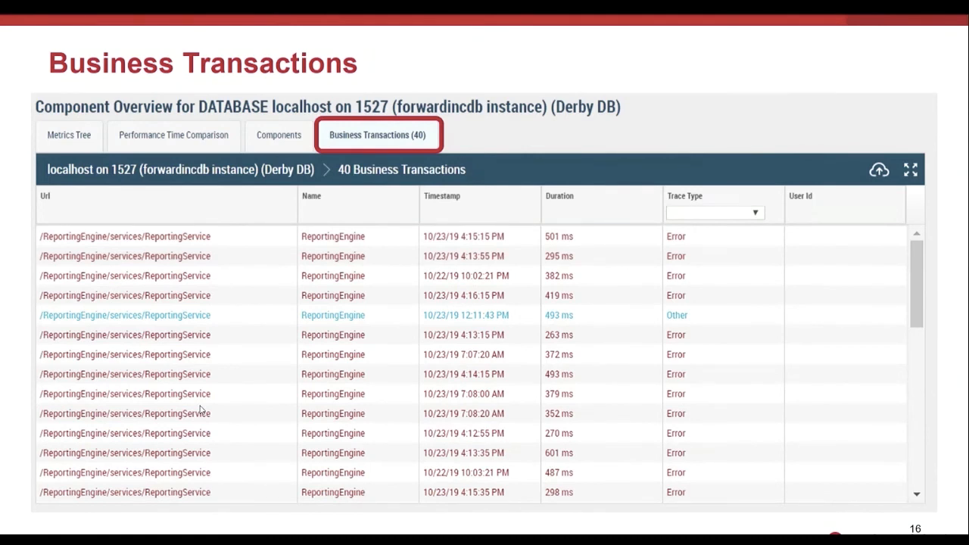
key("Left")
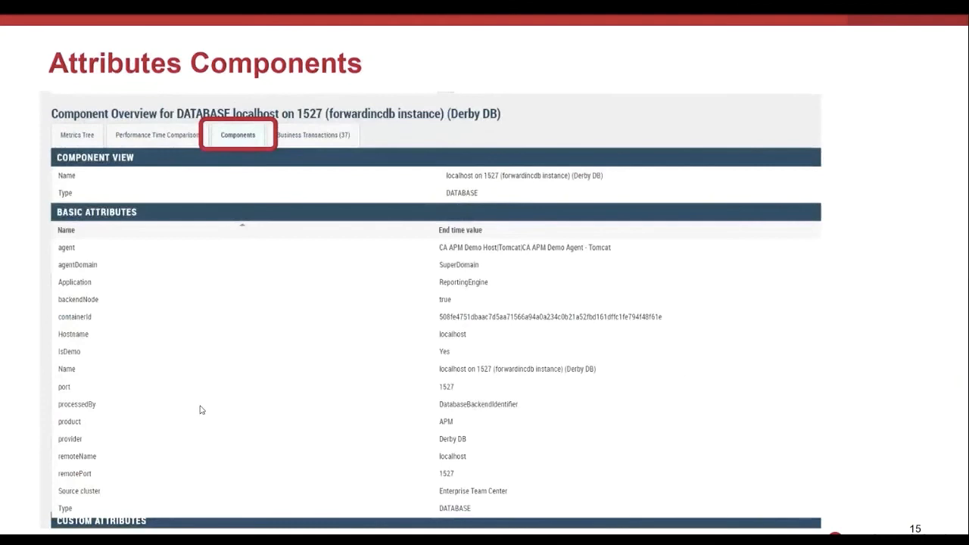
right_click(322, 417)
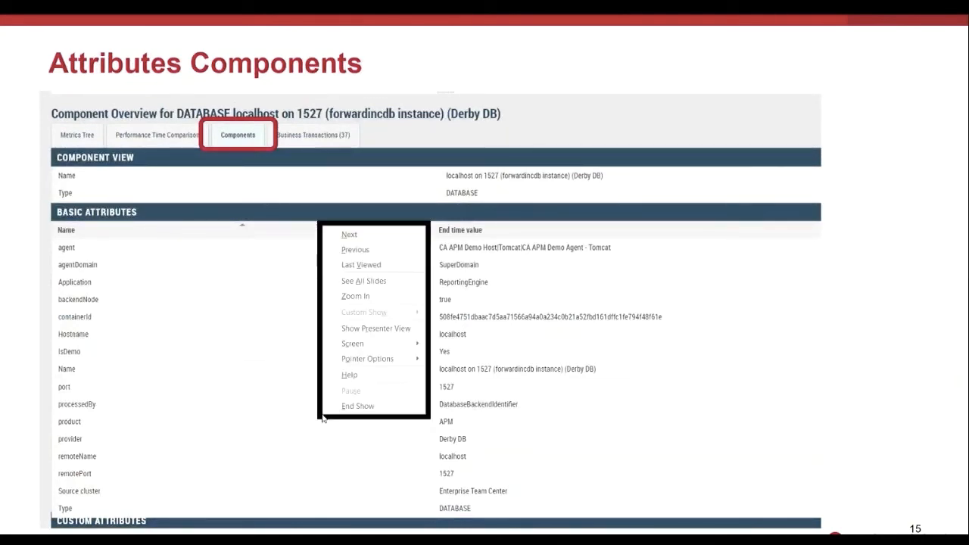
key("Escape")
key("Right")
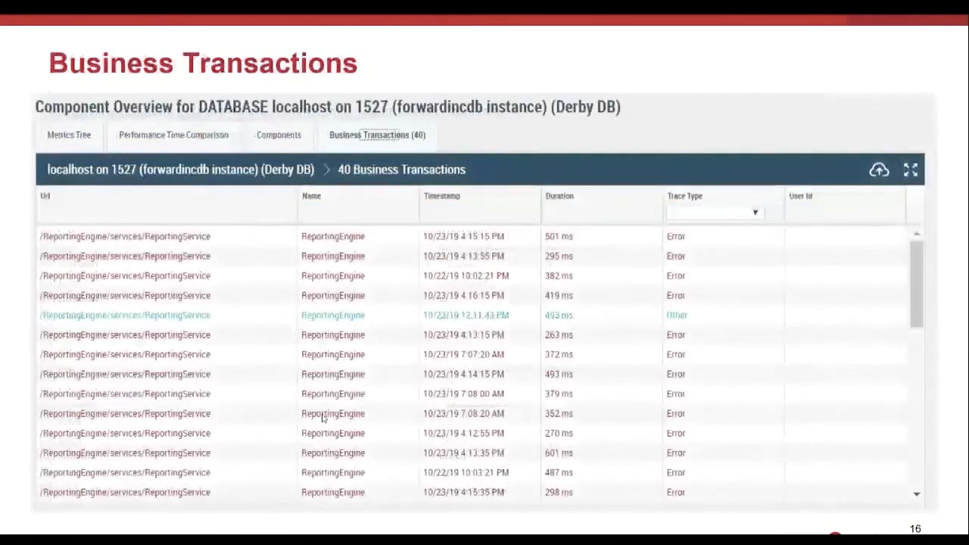
Advance the slideshow to the Business Transaction Trace slide showing the constraint-violation error
key("Right")
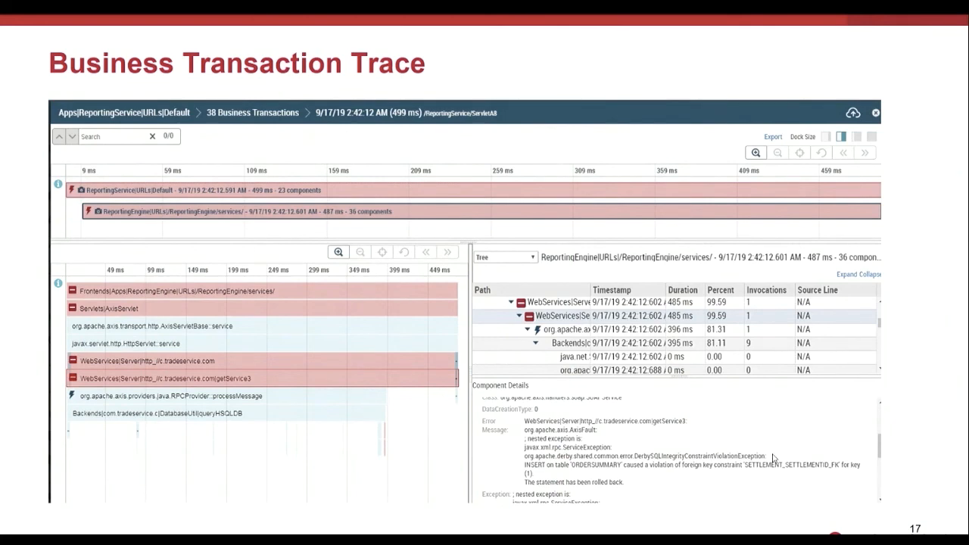
Advance the slideshow to the Deep-Dive Diagnostic Details slide
key("Right")
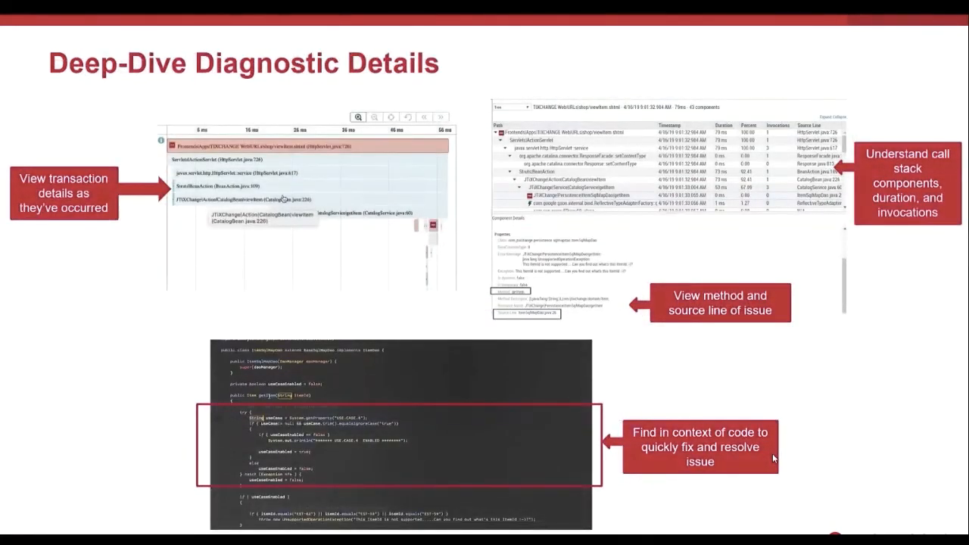